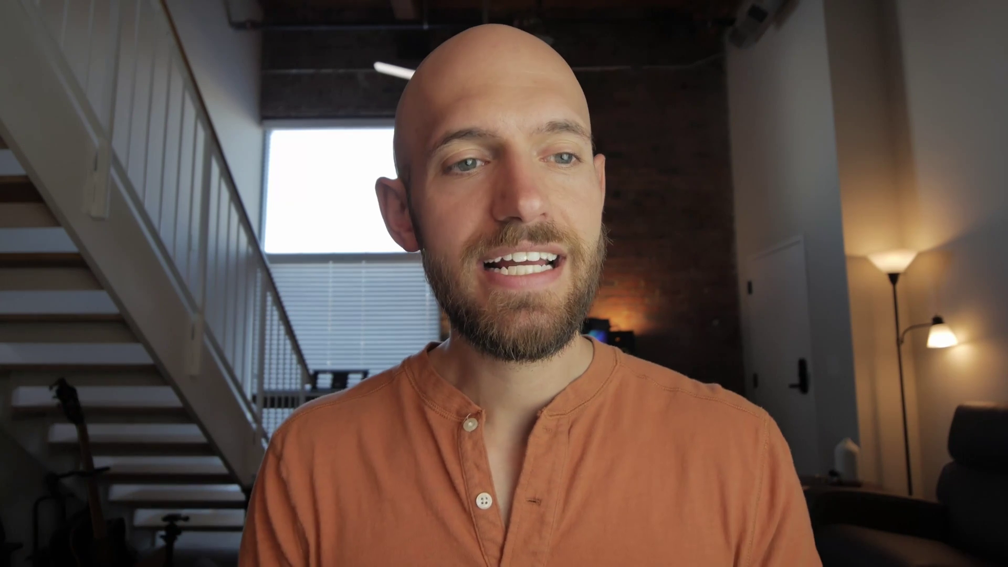
Drop a Section onto the empty page and drag its top and bottom padding to 31 px.
middle_click(883, 177)
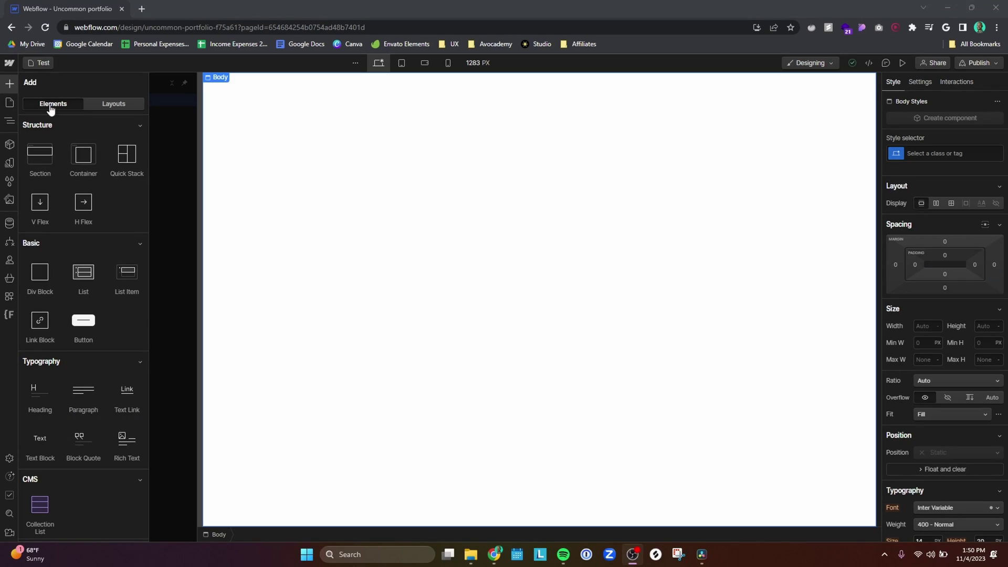
drag(35, 160, 309, 171)
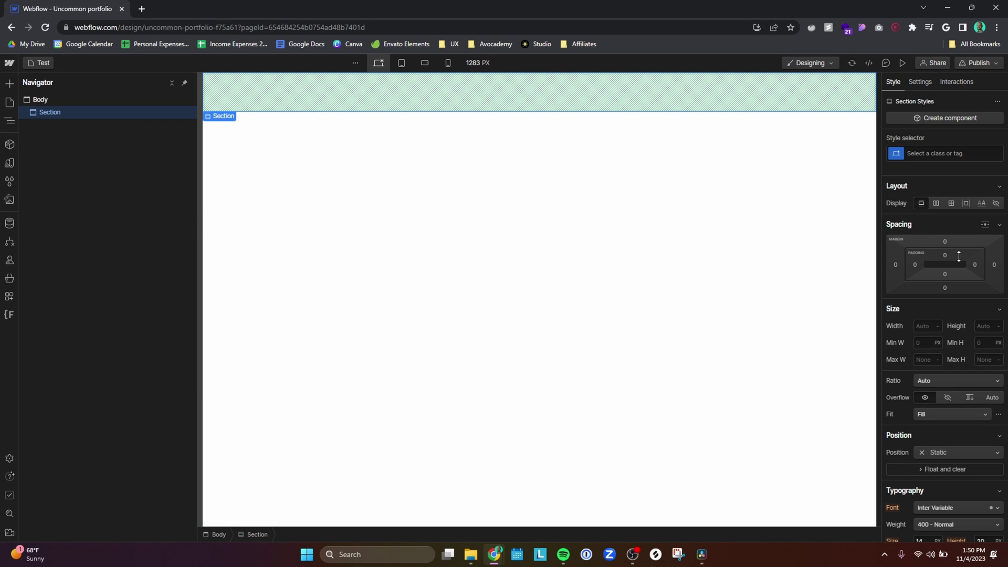
drag(959, 256, 957, 292)
scroll(958, 291, down, 4)
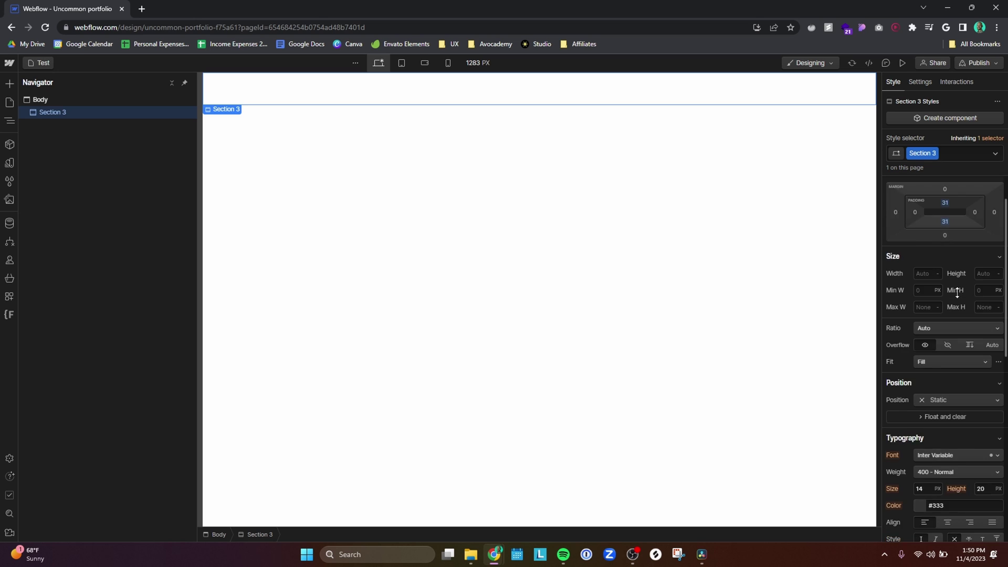
scroll(956, 292, down, 1)
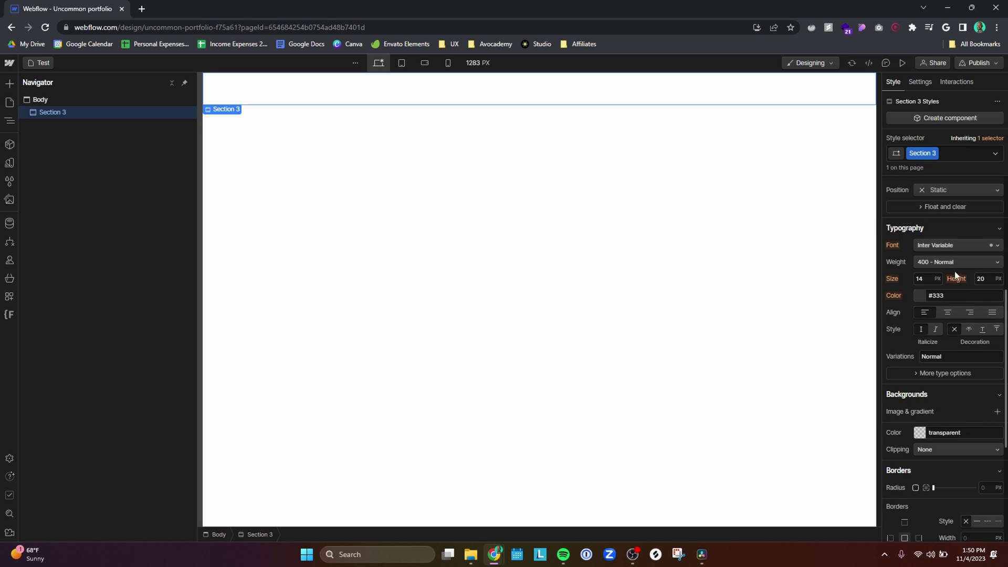
click(953, 243)
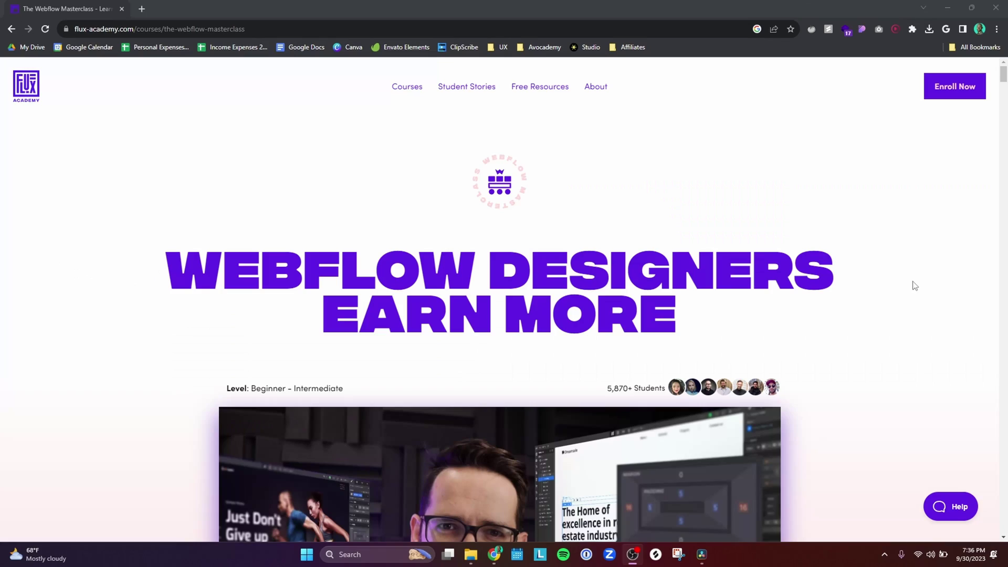
middle_click(911, 282)
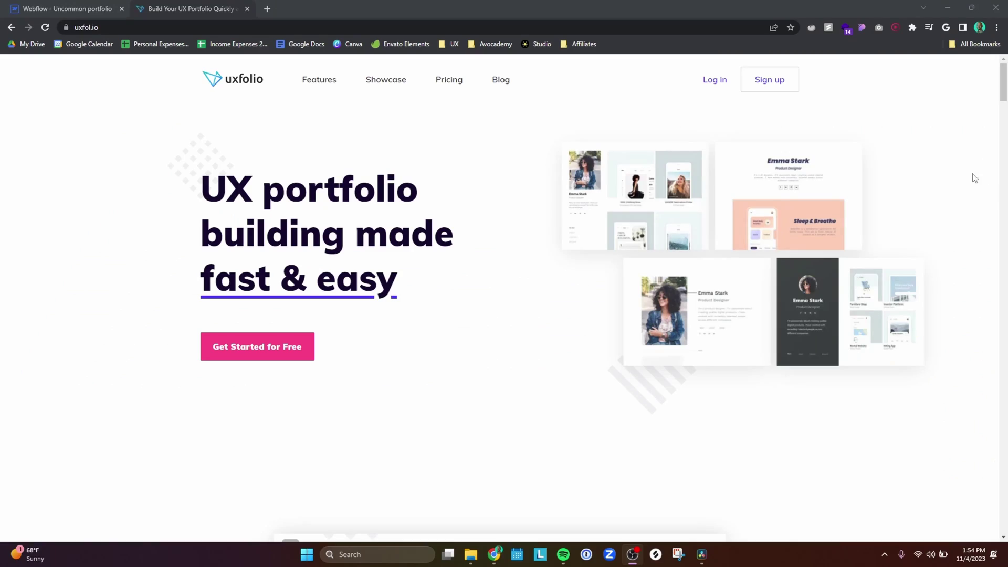
middle_click(965, 166)
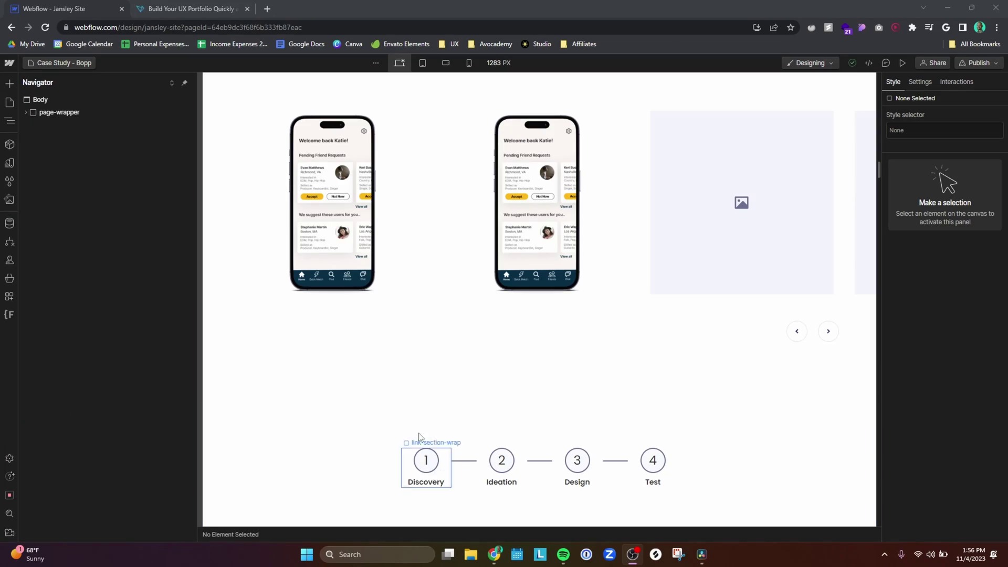
Switch the case study canvas to the 768 px Tablet breakpoint.
scroll(435, 476, up, 3)
click(423, 63)
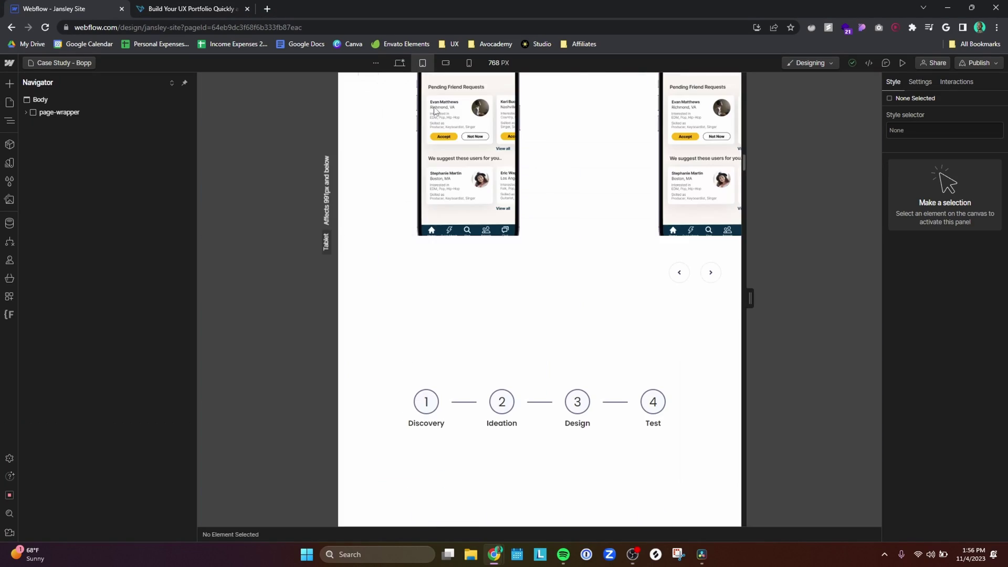
scroll(479, 240, up, 3)
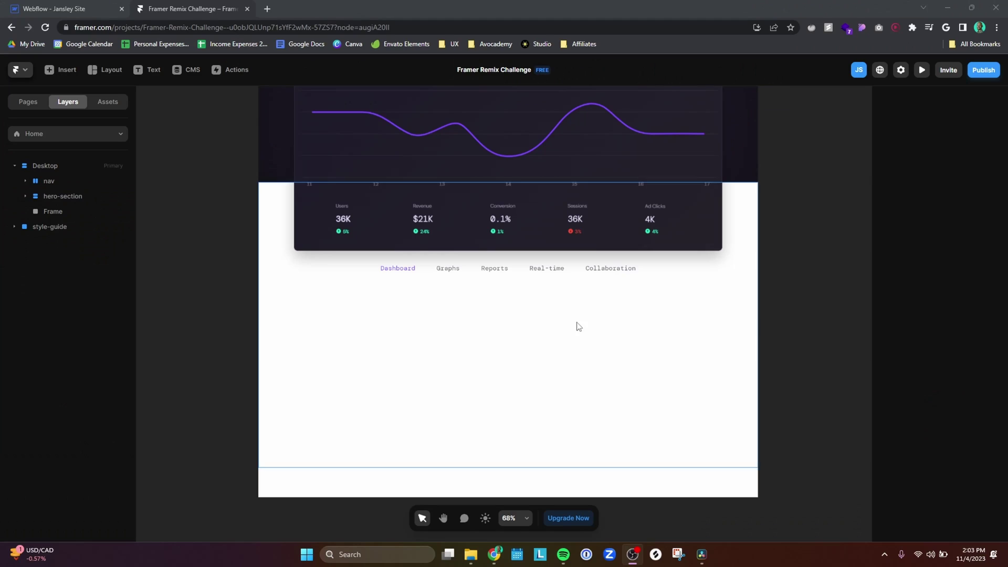
Insert a Media > Video element below the dashboard and resize it.
click(63, 71)
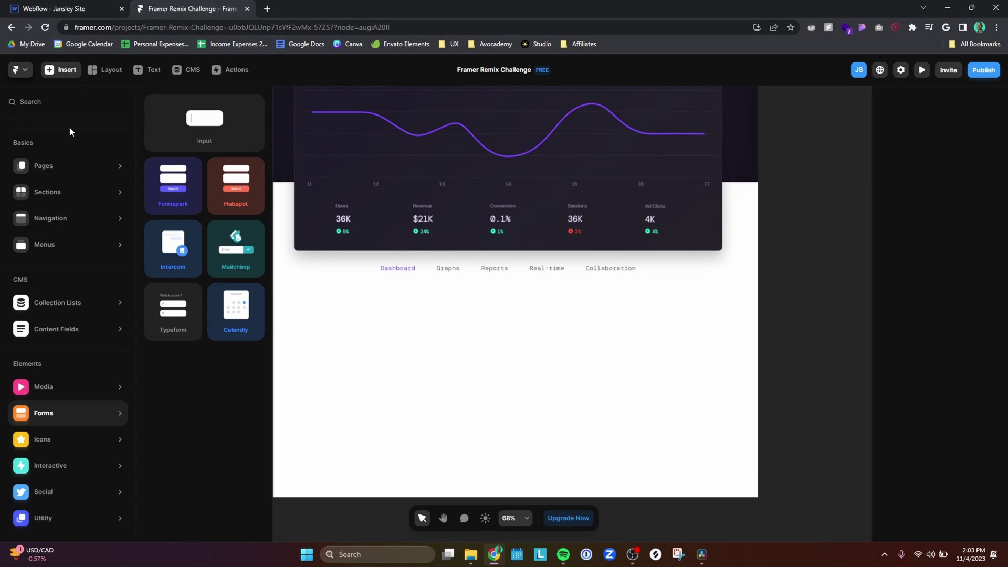
mouse_move(57, 340)
mouse_move(51, 394)
drag(168, 220, 468, 401)
drag(438, 356, 442, 369)
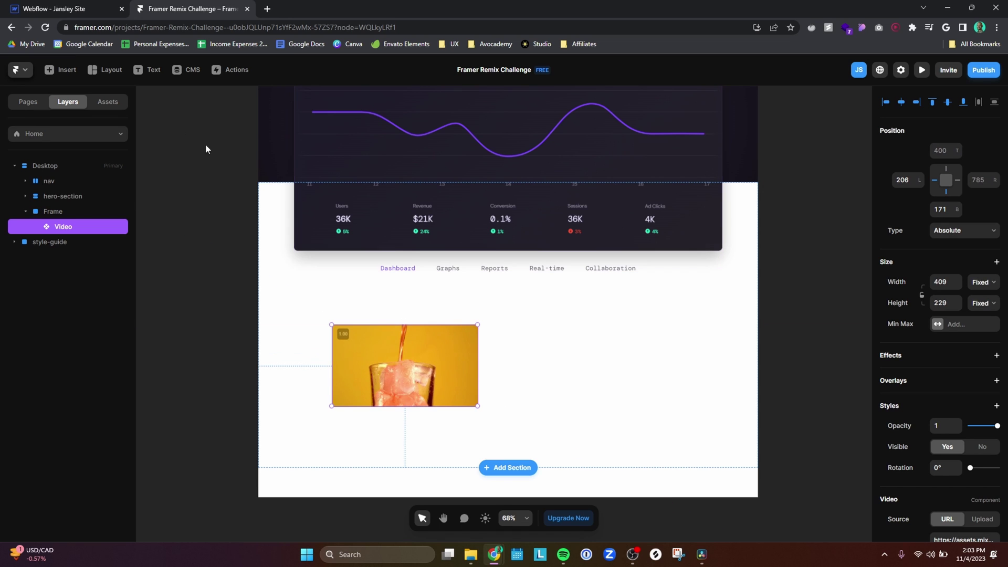
Insert a Formspark form and nest it in the frame above the video.
click(49, 70)
mouse_move(53, 412)
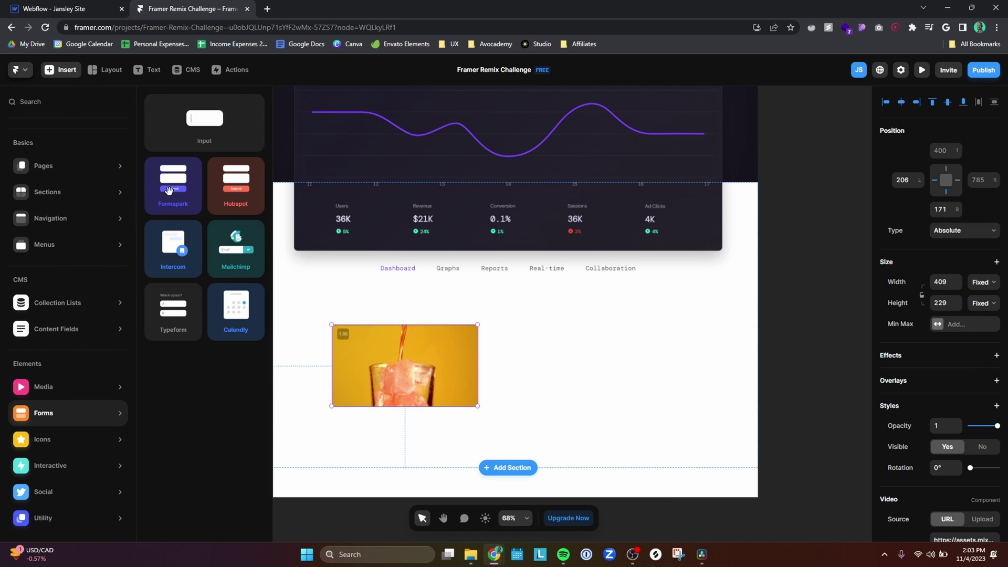
click(179, 205)
mouse_move(629, 329)
mouse_down()
mouse_move(876, 336)
mouse_move(986, 326)
mouse_move(759, 316)
mouse_move(616, 335)
mouse_up()
drag(449, 310, 689, 366)
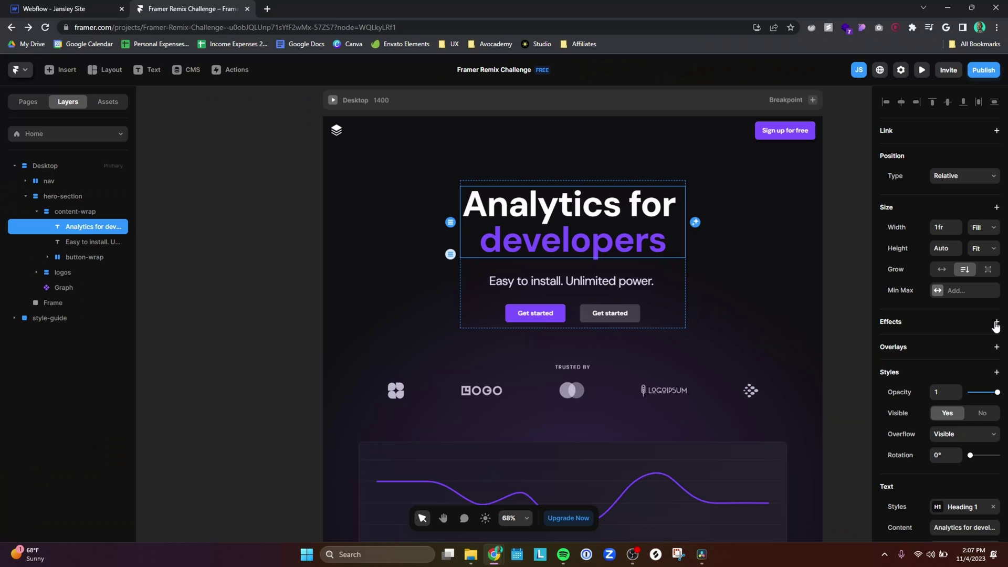
click(996, 322)
Give the hero heading an Appear effect with the Slide In Bottom preset.
click(987, 331)
click(832, 393)
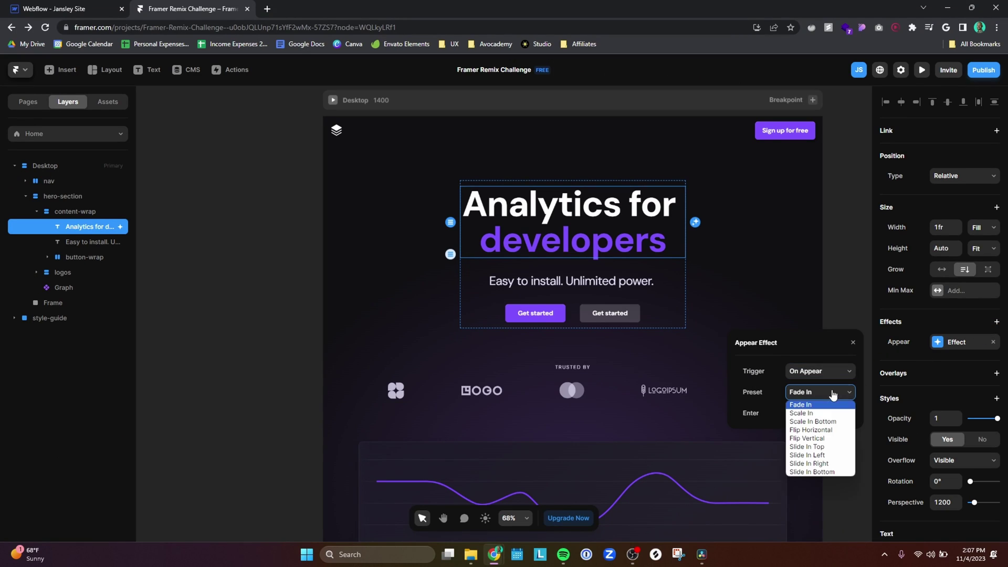
click(813, 472)
Set the appear transition to Ease with a 1-second duration, then preview the page.
click(799, 424)
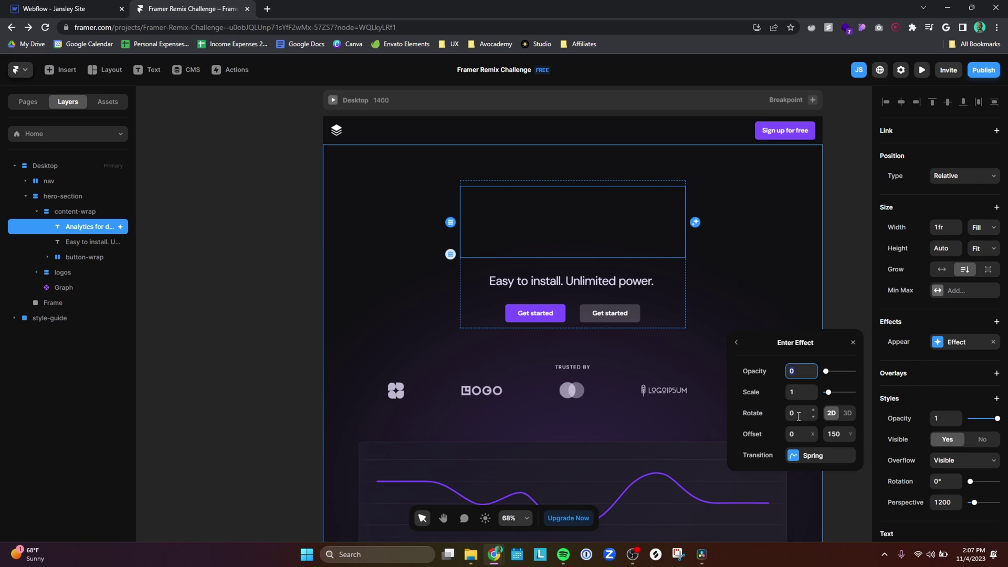
click(795, 450)
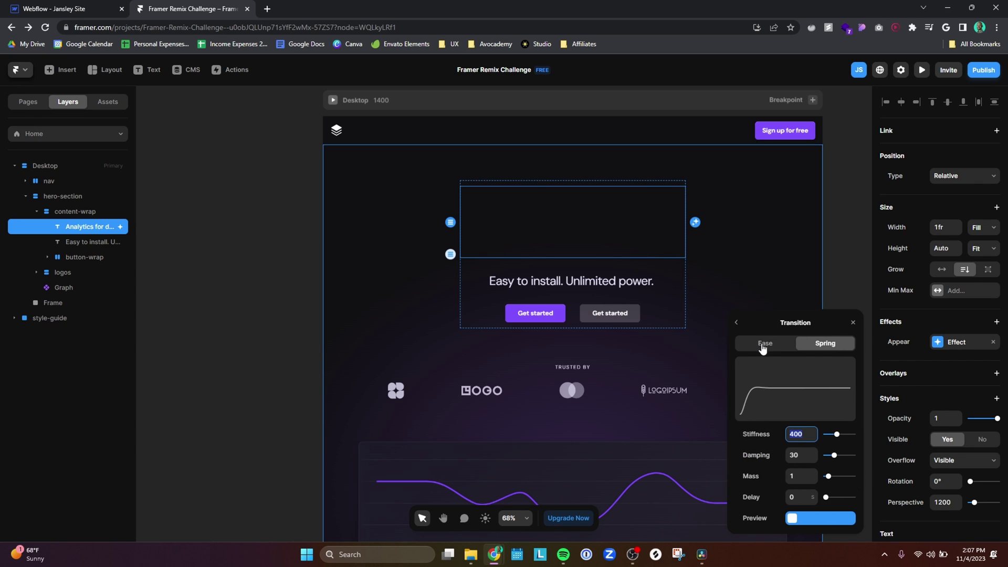
click(763, 349)
click(799, 478)
text(1)
click(850, 262)
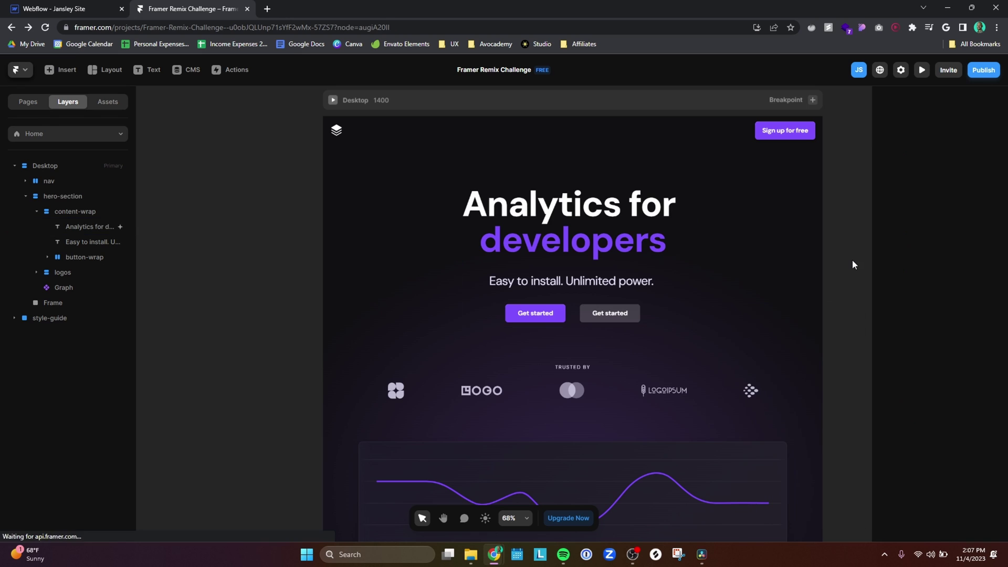
click(921, 73)
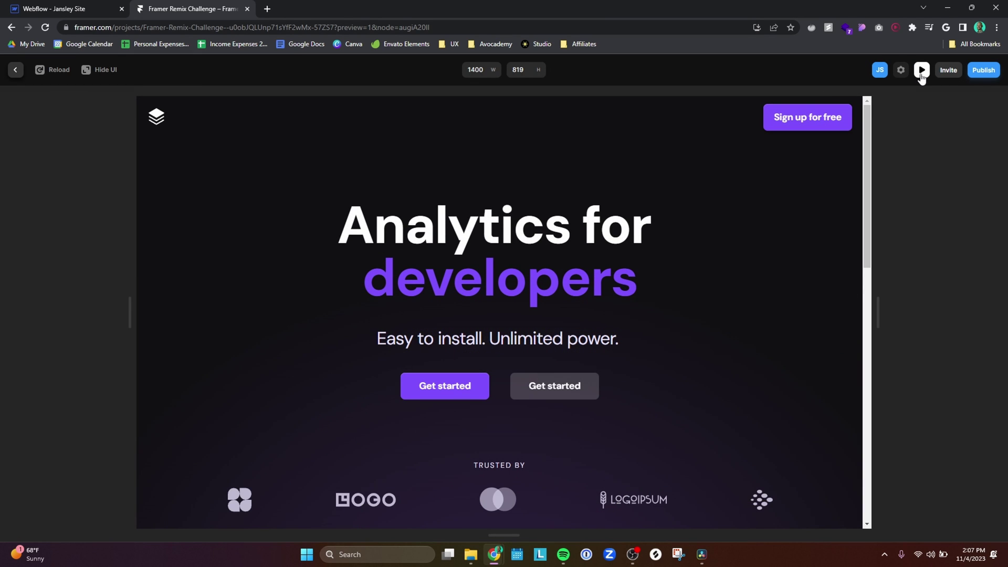
Close the preview and return to the Framer editor.
click(921, 73)
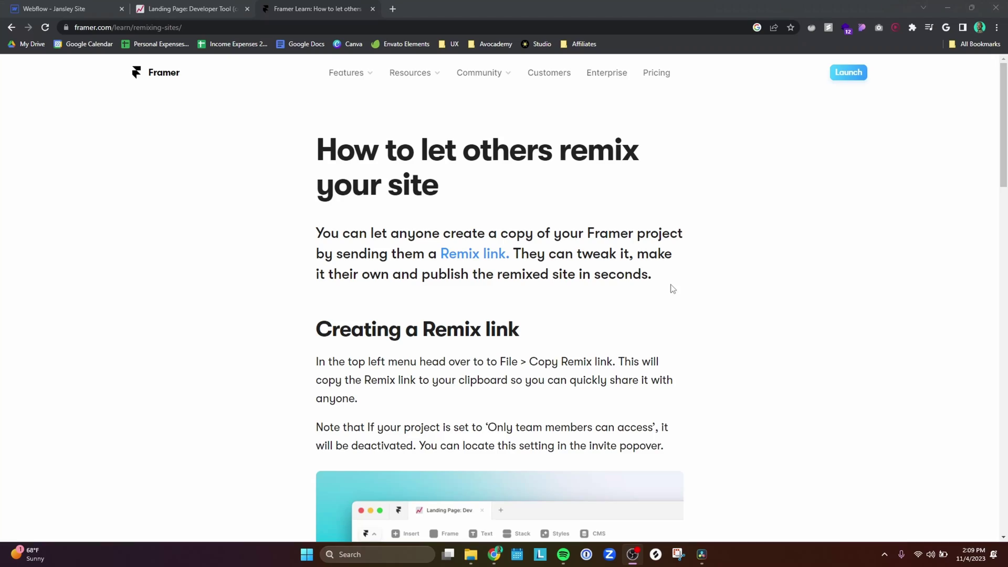
Remix the Landing Page: Developer Tool template and zoom out to 18% to see every breakpoint.
click(475, 254)
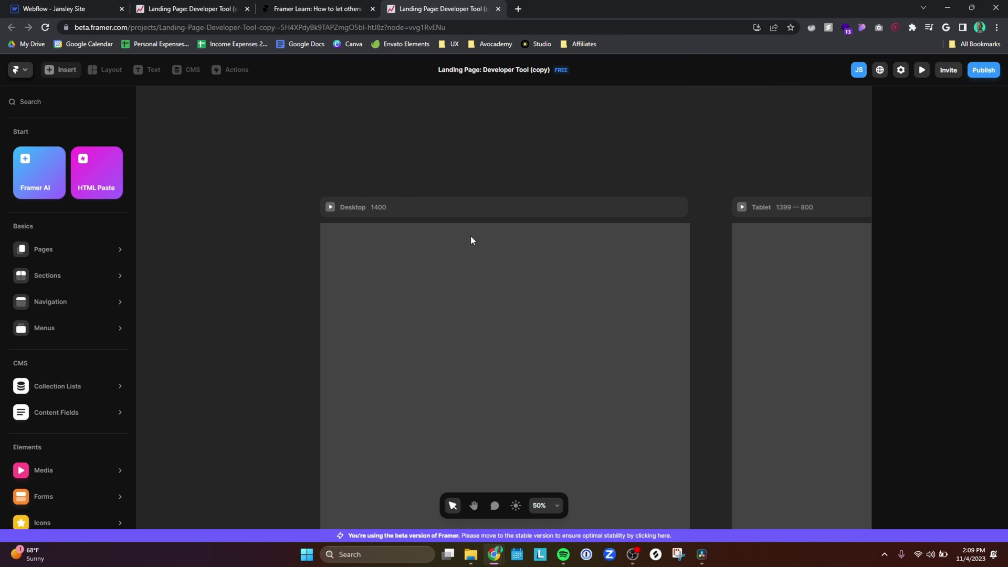
key(space)
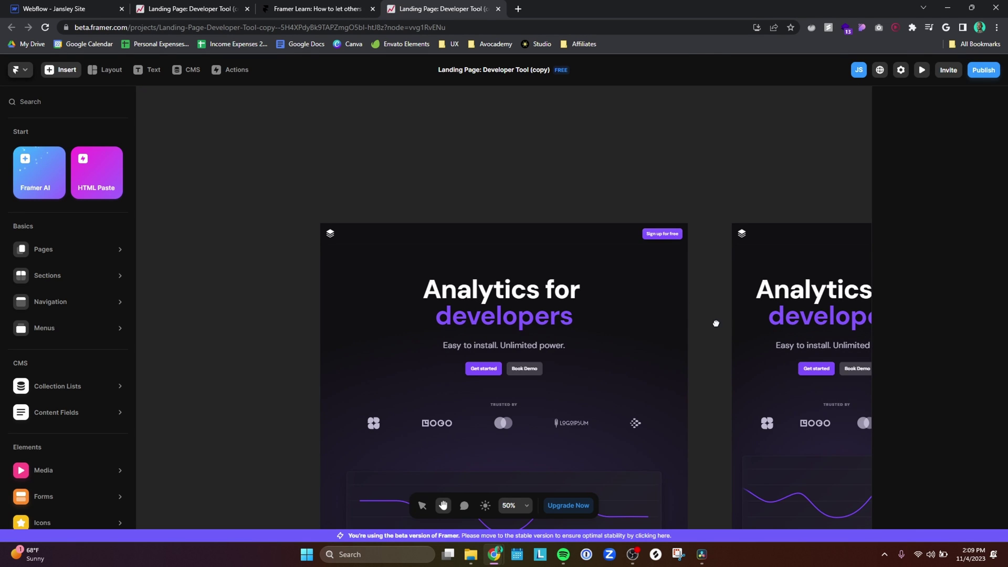
scroll(504, 216, down, 5)
scroll(507, 279, down, 7)
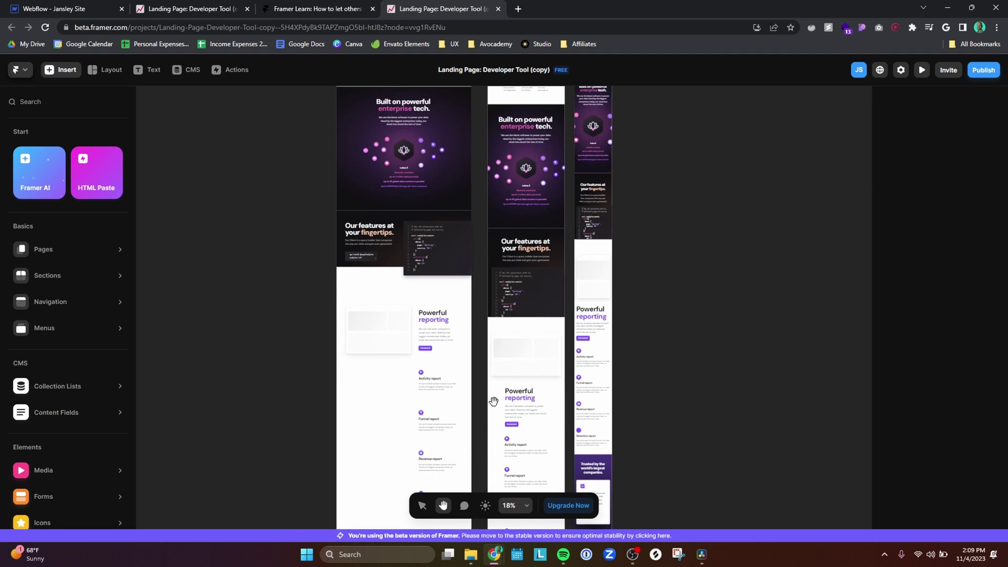
scroll(494, 401, down, 10)
scroll(503, 177, down, 1)
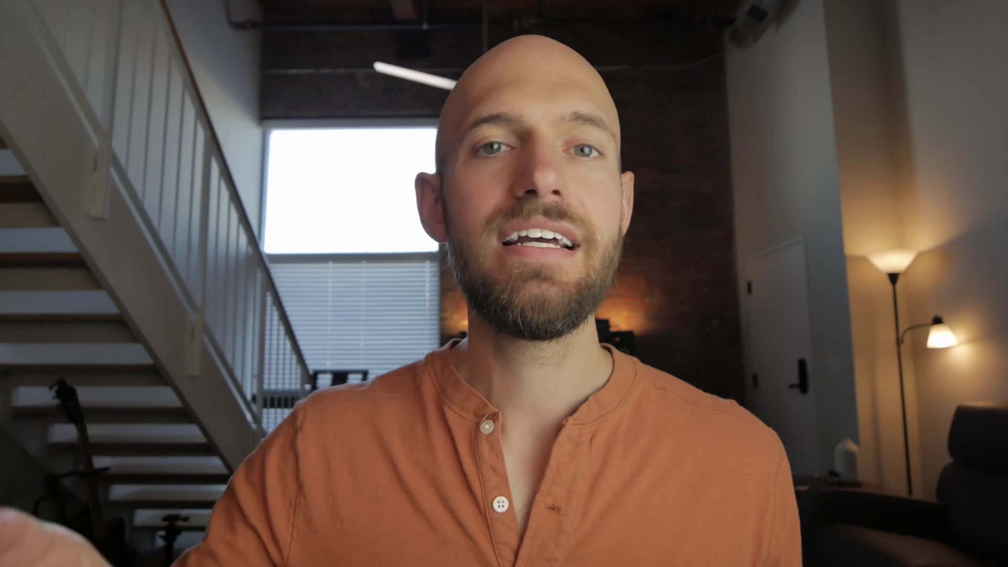